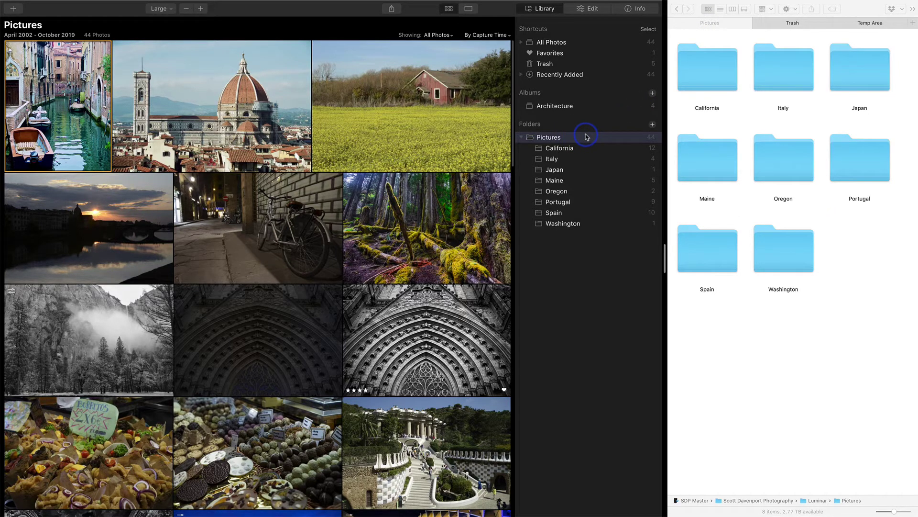
pyautogui.click(15, 10)
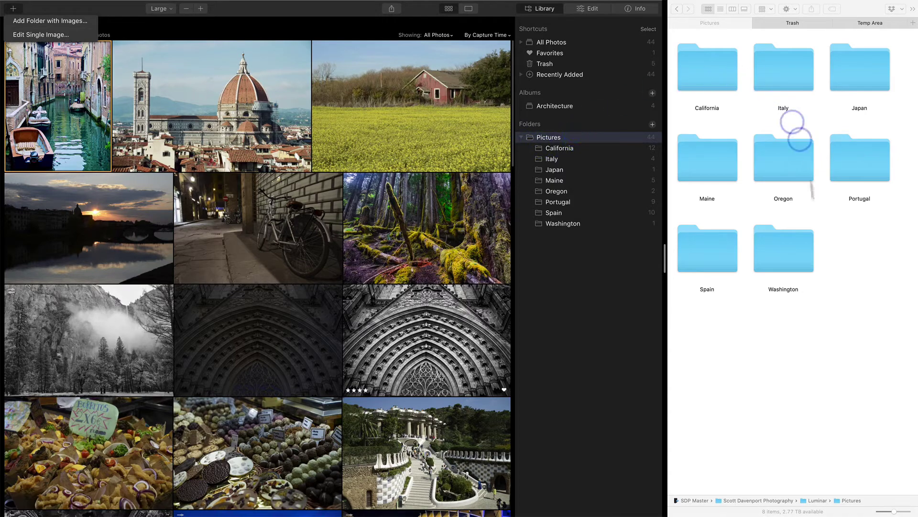
pyautogui.click(721, 335)
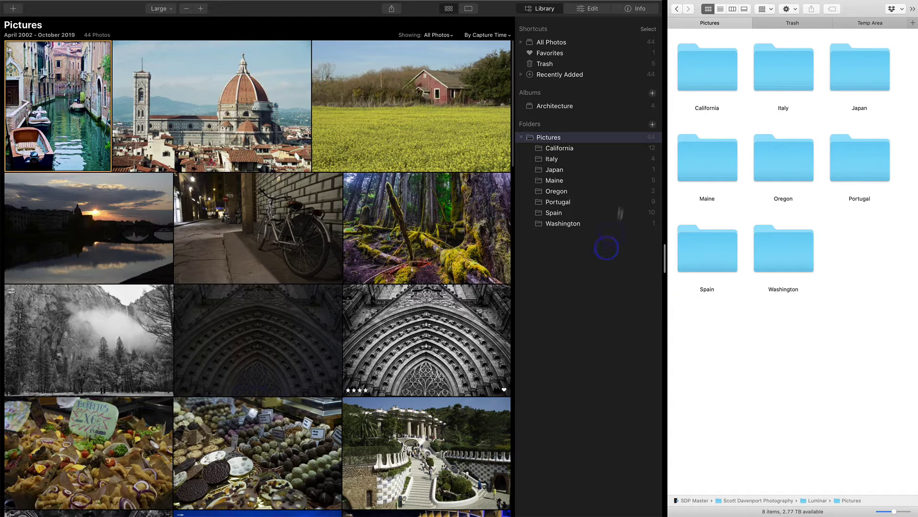
pyautogui.rightClick(568, 139)
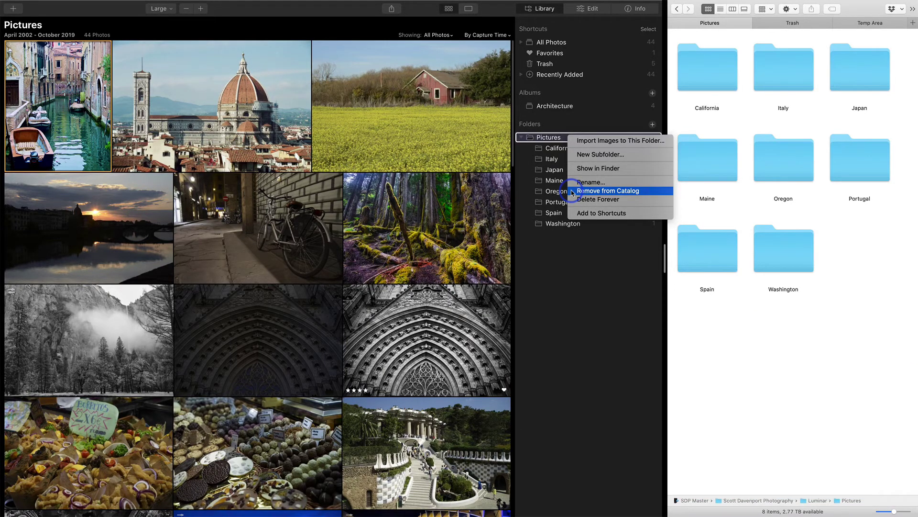
pyautogui.click(550, 262)
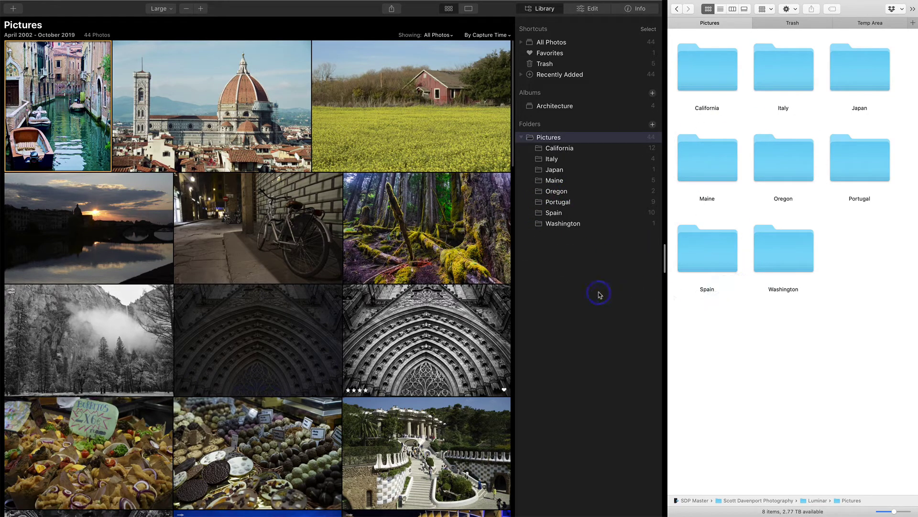
pyautogui.rightClick(583, 140)
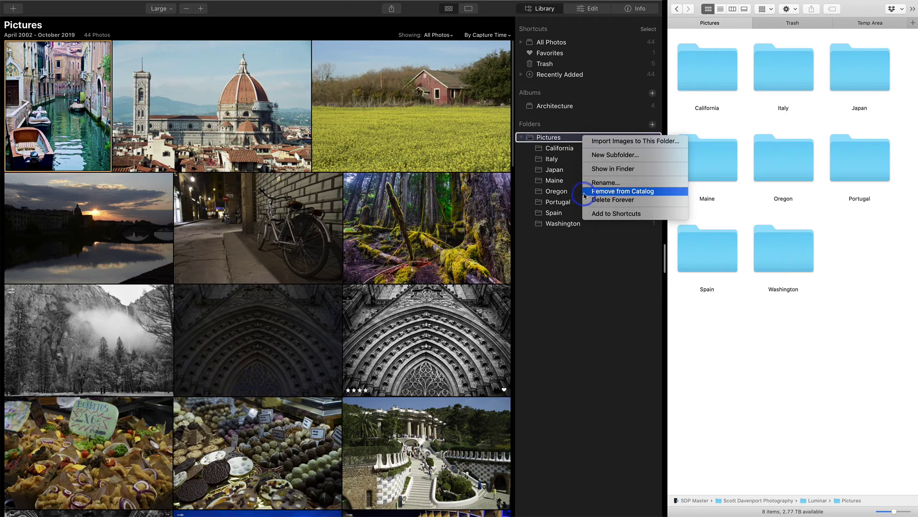
pyautogui.click(563, 278)
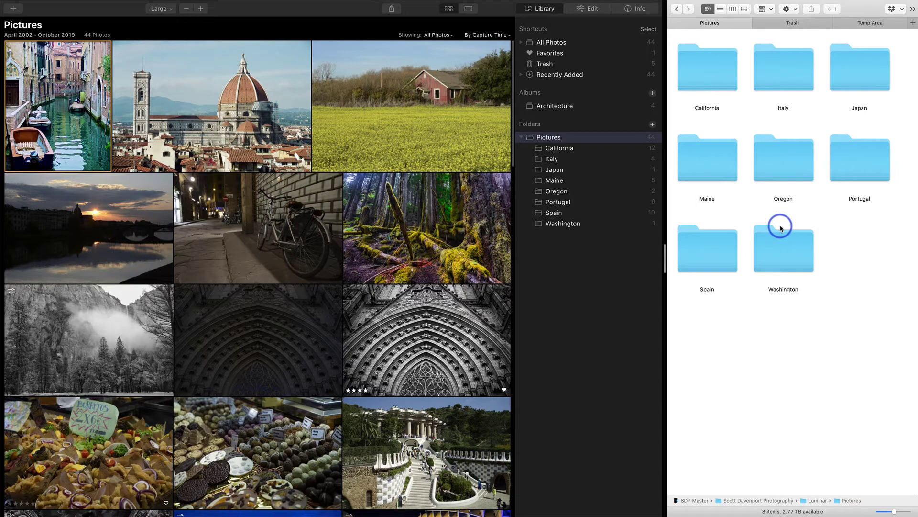
# Open the Italy folder, apply the Landscape 07 look to the night bicycle photo, and return to the gallery view.
pyautogui.click(562, 153)
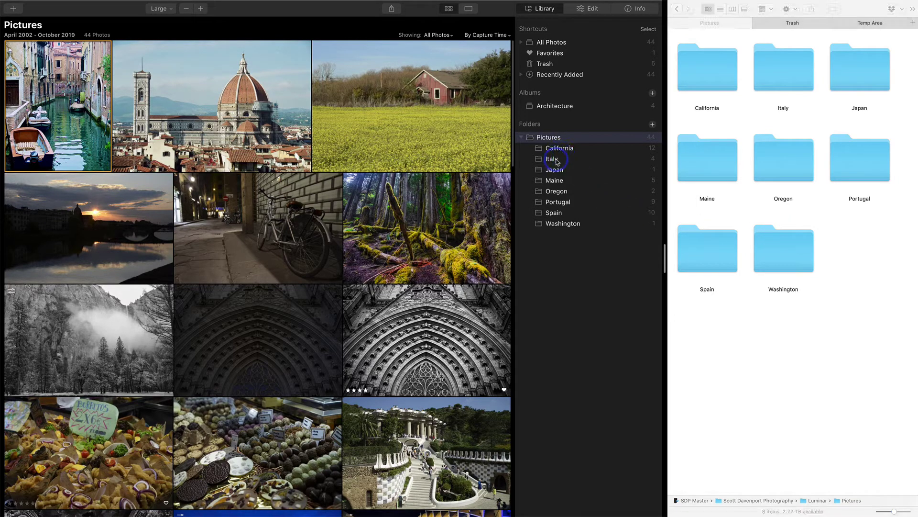
pyautogui.click(556, 161)
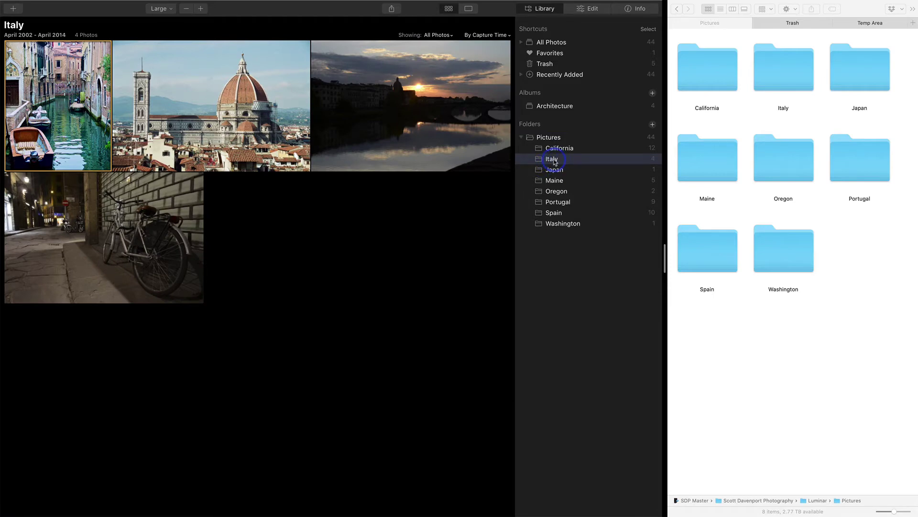
pyautogui.rightClick(555, 162)
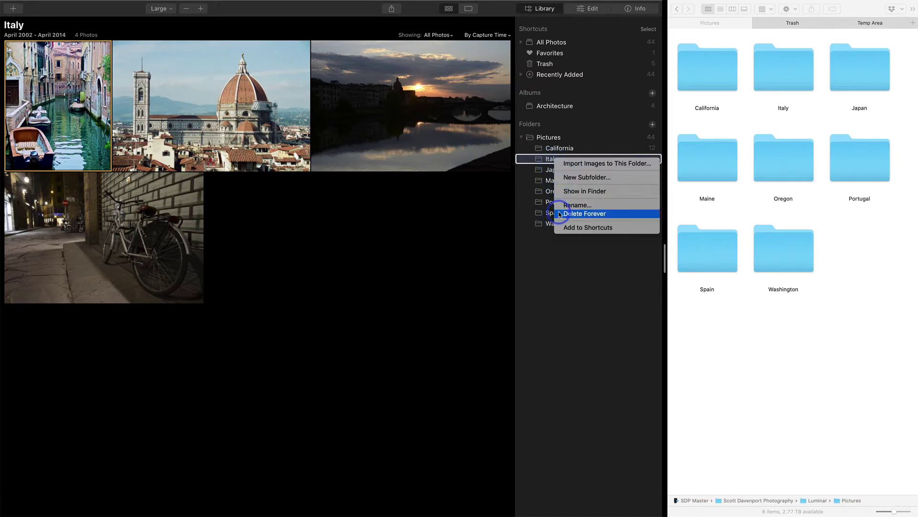
pyautogui.click(555, 251)
pyautogui.click(183, 246)
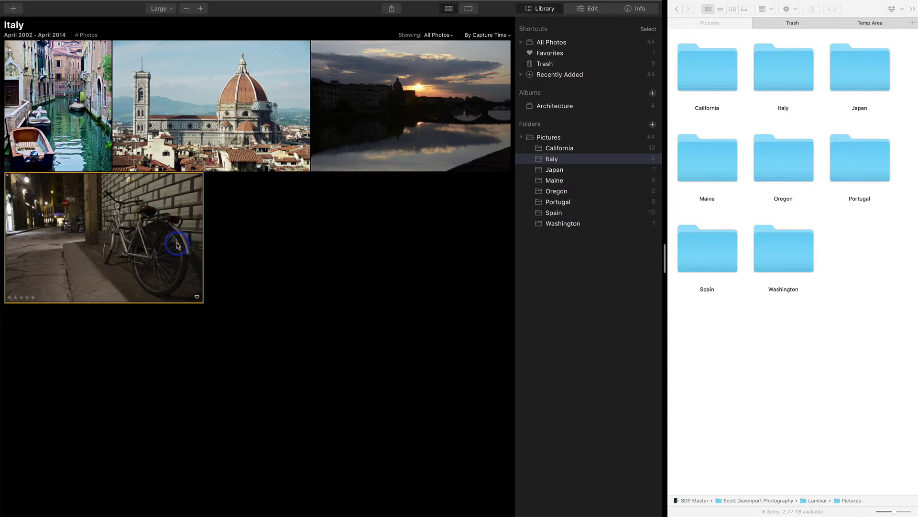
pyautogui.doubleClick(177, 246)
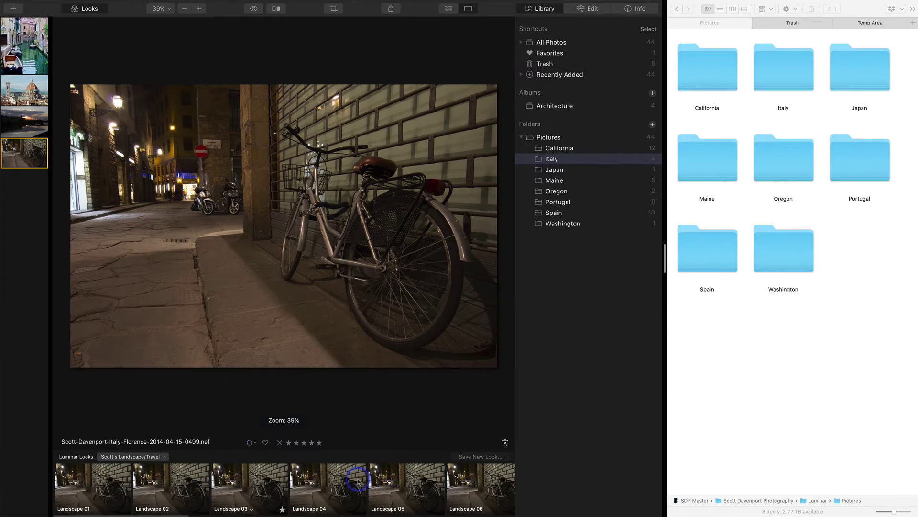
pyautogui.hscroll(5, 357, 481)
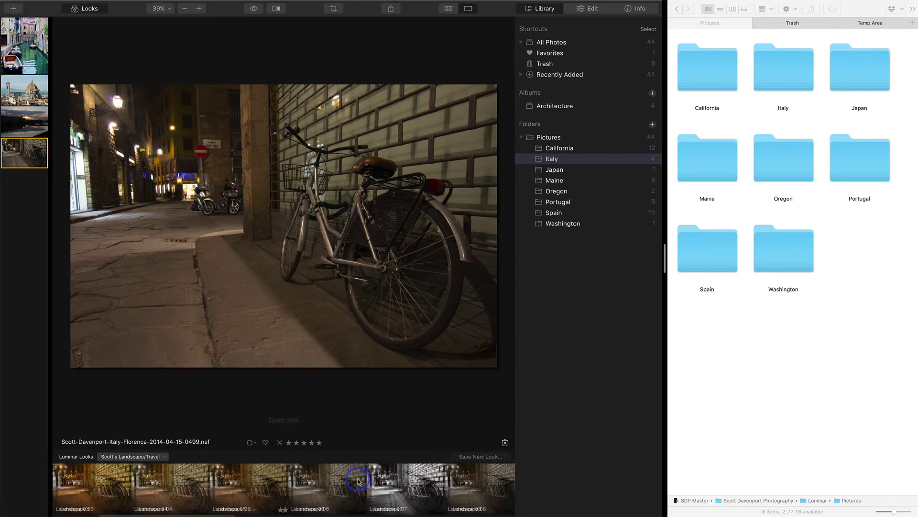
pyautogui.click(357, 481)
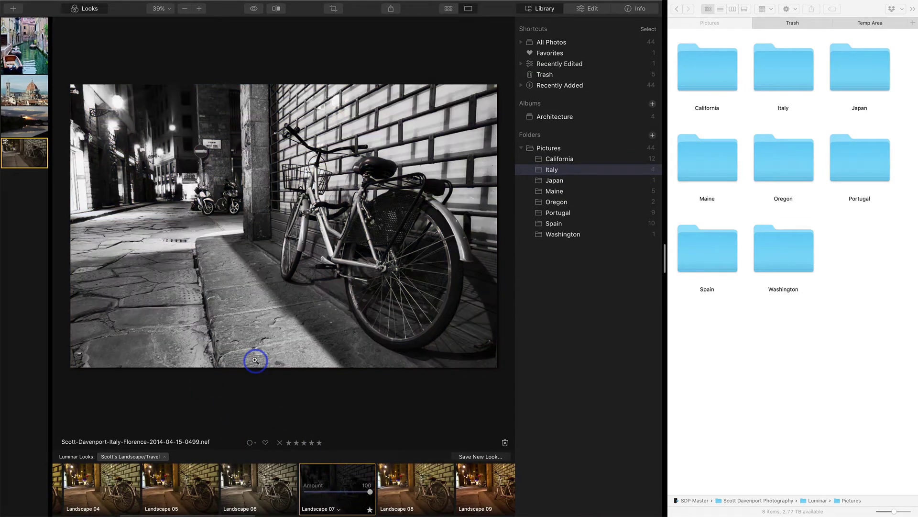
pyautogui.doubleClick(191, 68)
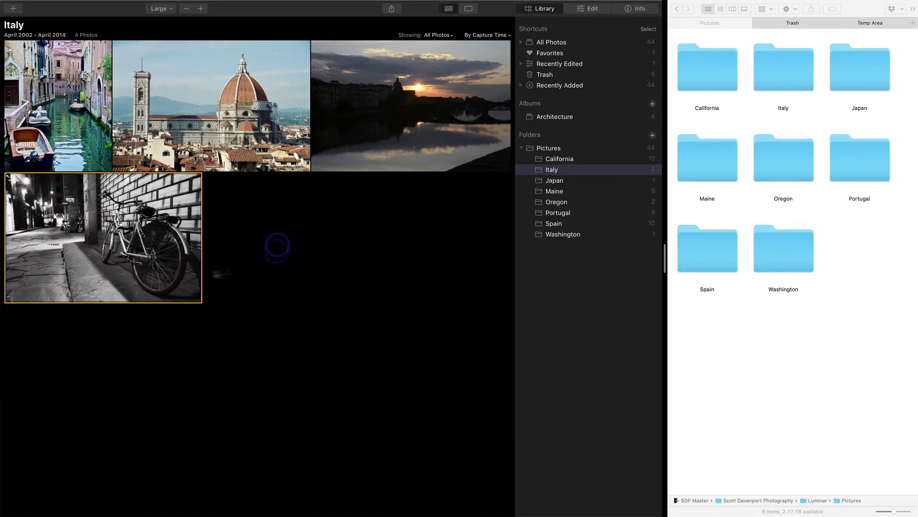
# Permanently delete the Italy folder from the catalog, sending it to the system Trash.
pyautogui.rightClick(556, 173)
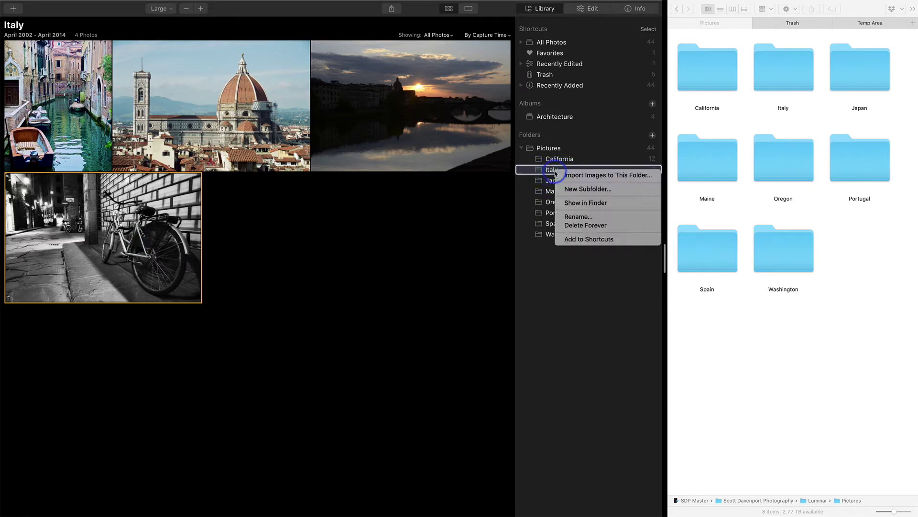
pyautogui.click(560, 226)
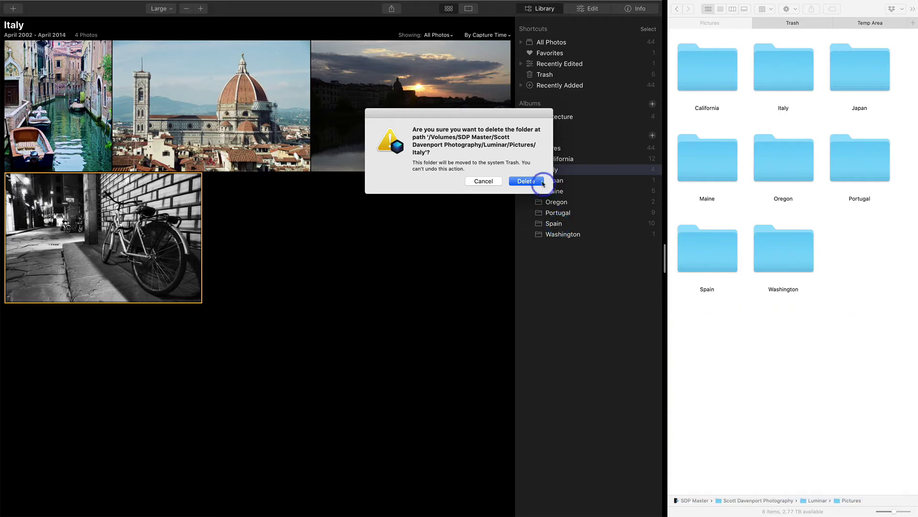
pyautogui.click(526, 181)
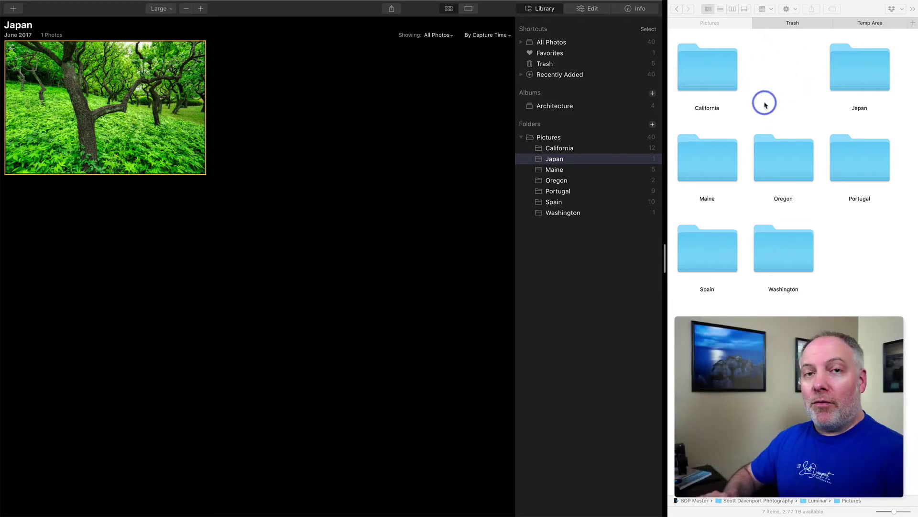
# Restore the Italy folder from the Finder Trash to the Pictures folder and view its photos in the Luminar library.
pyautogui.click(806, 27)
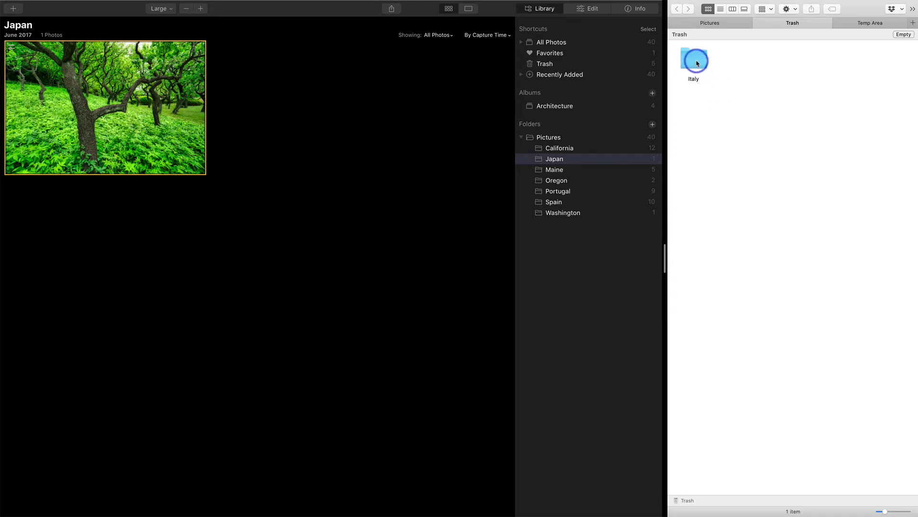
pyautogui.moveTo(696, 58); pyautogui.dragTo(775, 65)
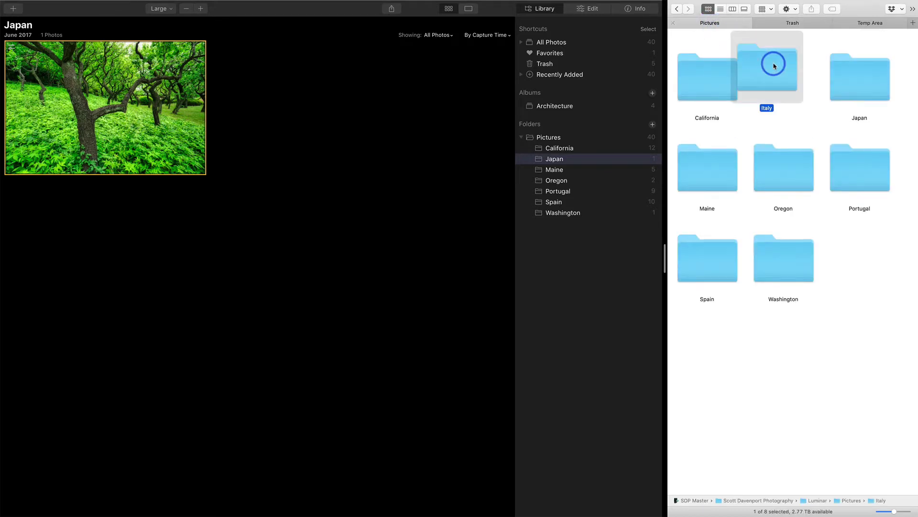
pyautogui.click(554, 168)
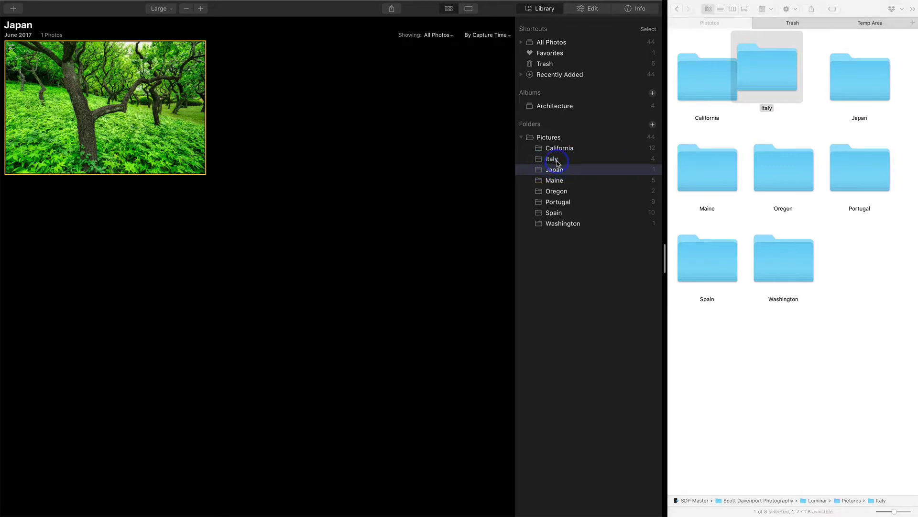
pyautogui.click(550, 161)
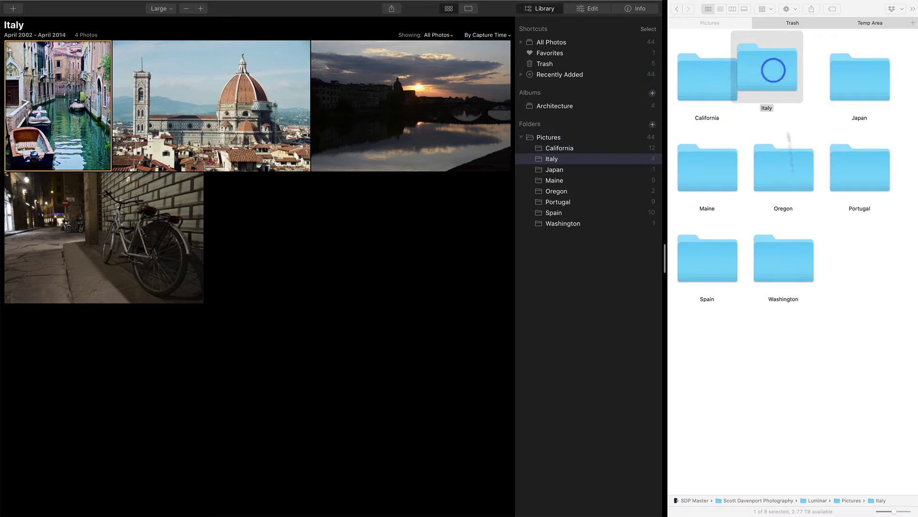
# Clean up the icon arrangement of the Pictures folder in Finder and check the Trash contents.
pyautogui.rightClick(809, 329)
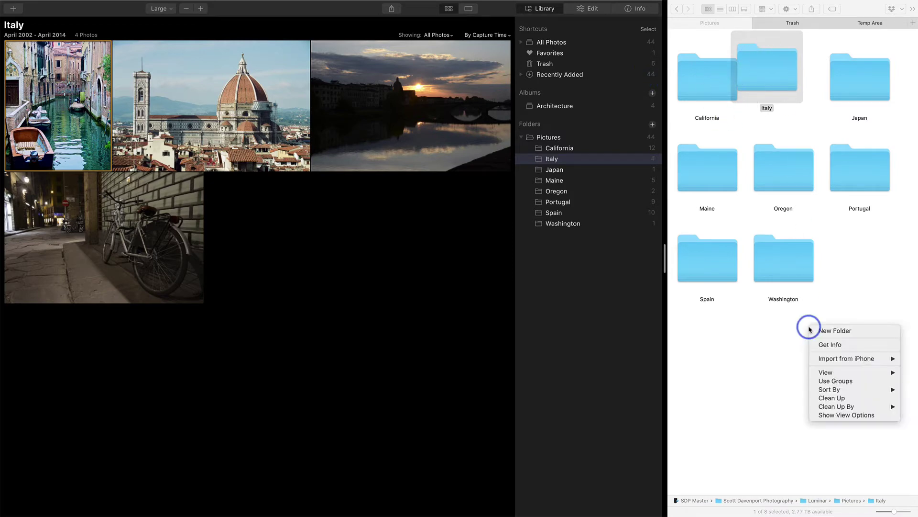
pyautogui.click(827, 398)
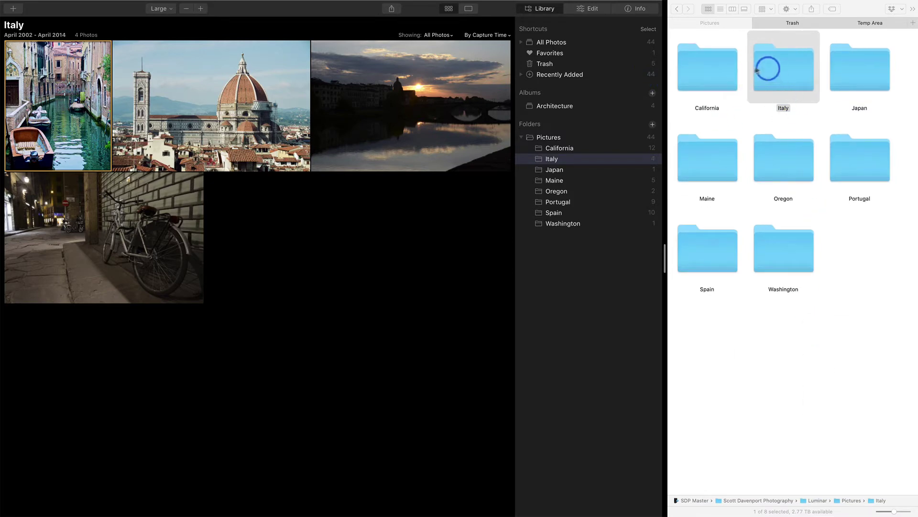
pyautogui.click(800, 24)
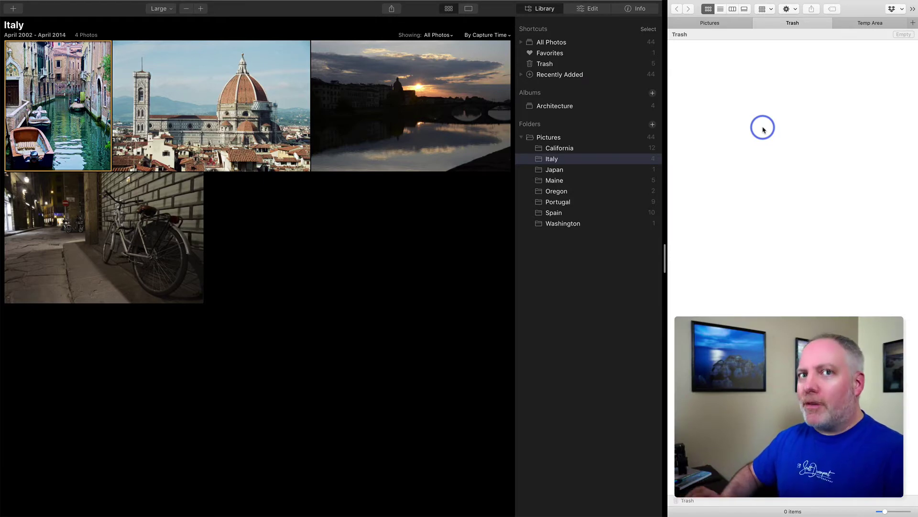
pyautogui.click(727, 21)
pyautogui.click(747, 340)
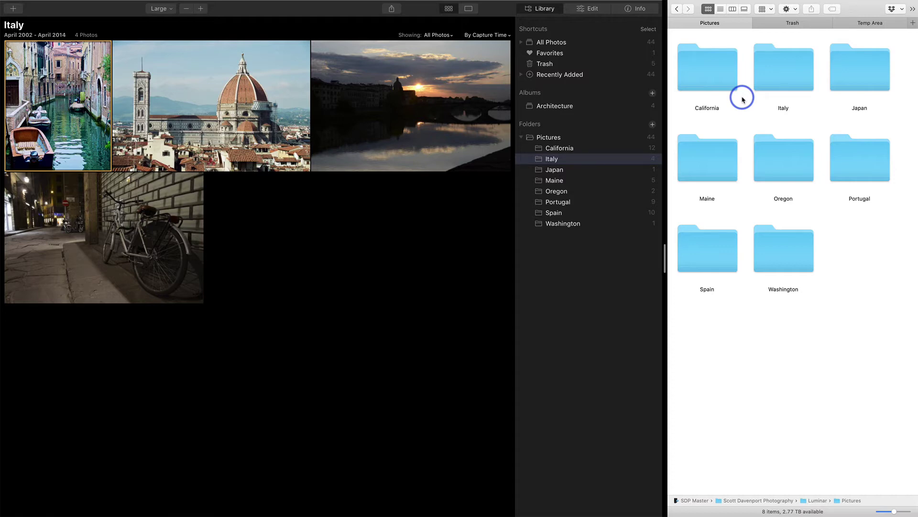
# Move the Italy folder from Pictures to Temp Area in Finder, refresh Italy in the Luminar library, and open the moved folder.
pyautogui.click(774, 68)
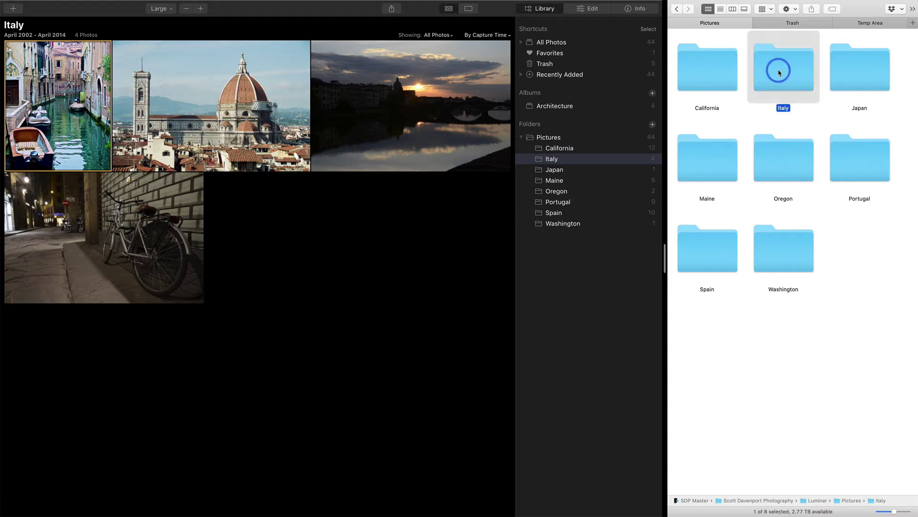
pyautogui.moveTo(784, 76); pyautogui.dragTo(785, 129)
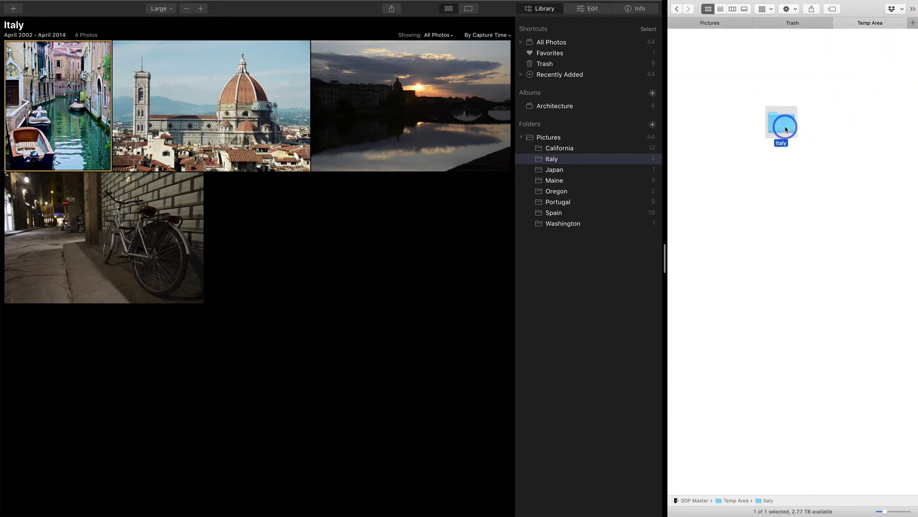
pyautogui.click(555, 159)
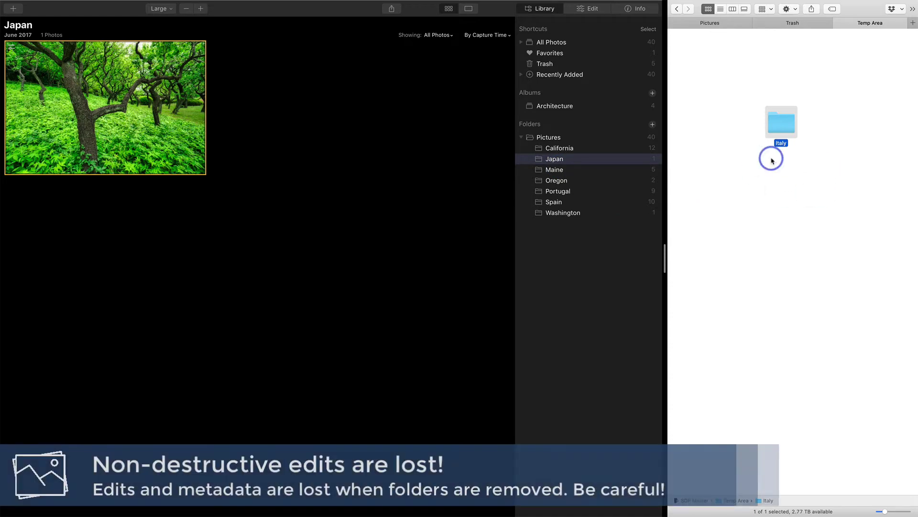
pyautogui.doubleClick(781, 120)
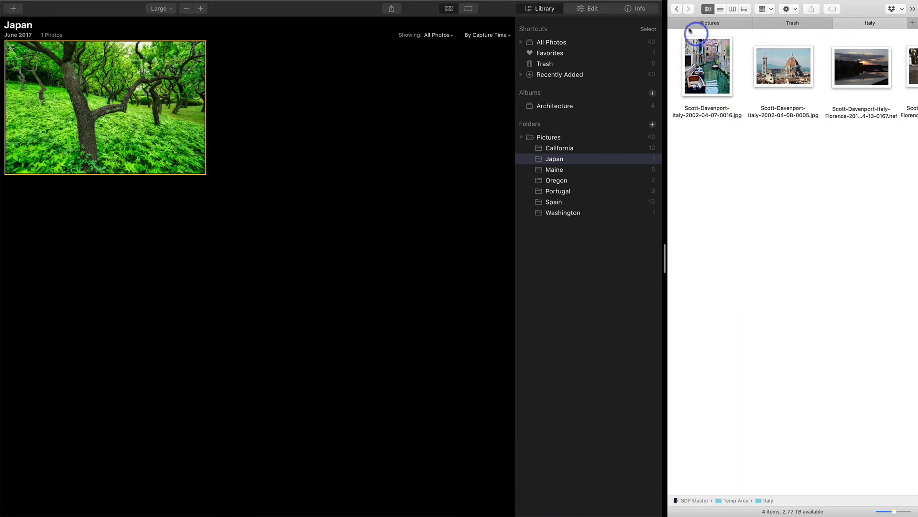
# Move the Italy folder from Temp Area back into Pictures and show its photos in the Luminar library.
pyautogui.click(677, 9)
pyautogui.moveTo(794, 125); pyautogui.dragTo(723, 26)
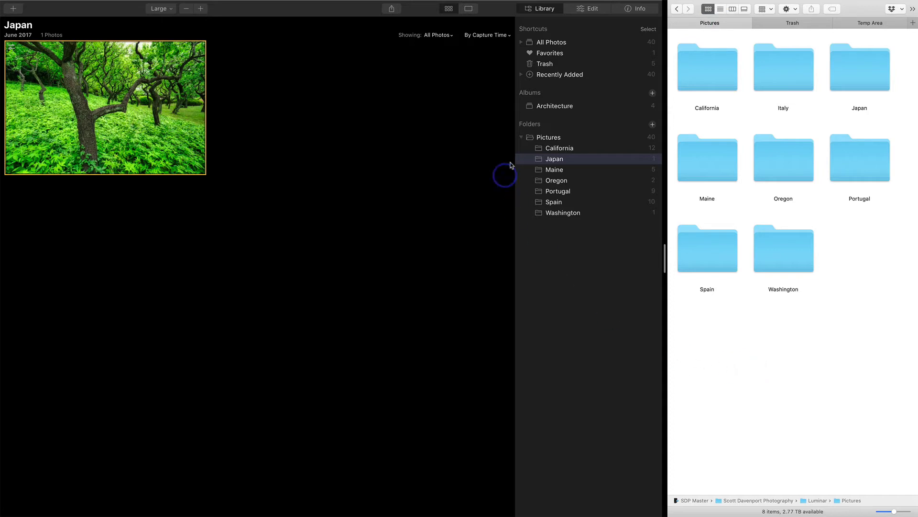
pyautogui.click(548, 159)
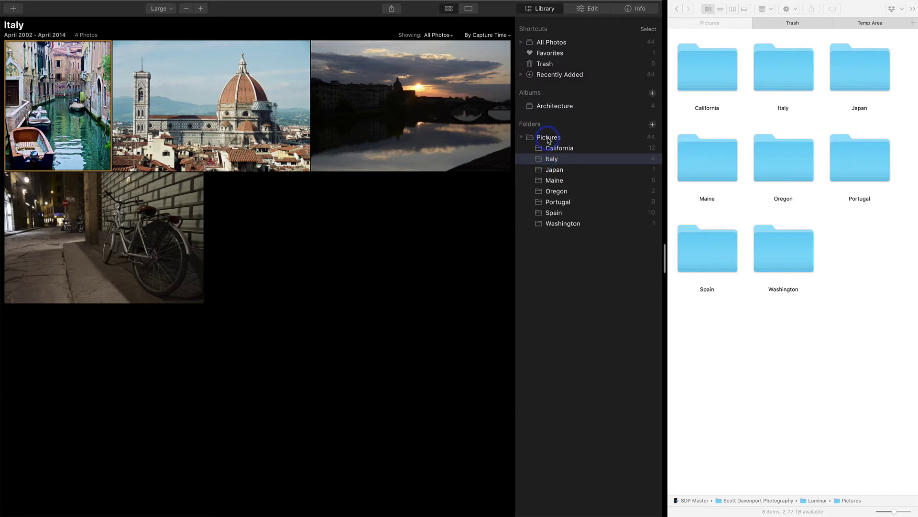
pyautogui.click(548, 139)
pyautogui.rightClick(549, 138)
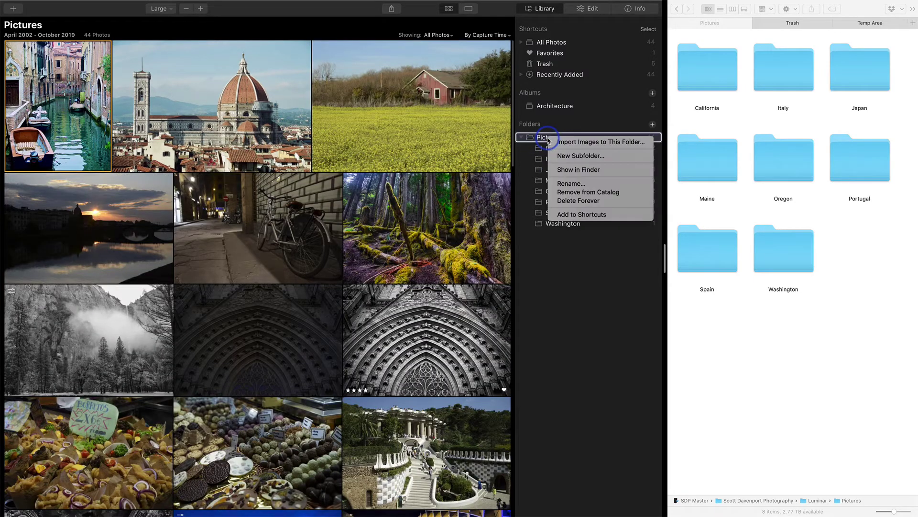
pyautogui.click(527, 165)
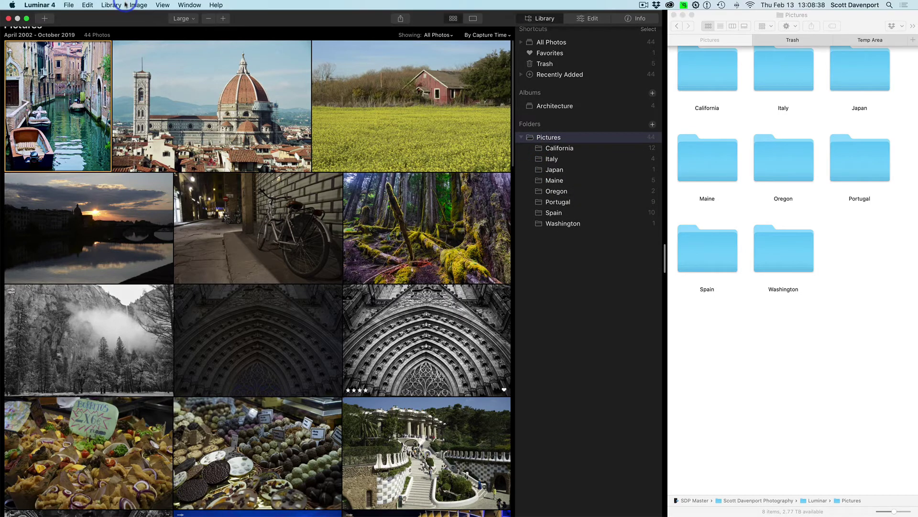
pyautogui.click(116, 6)
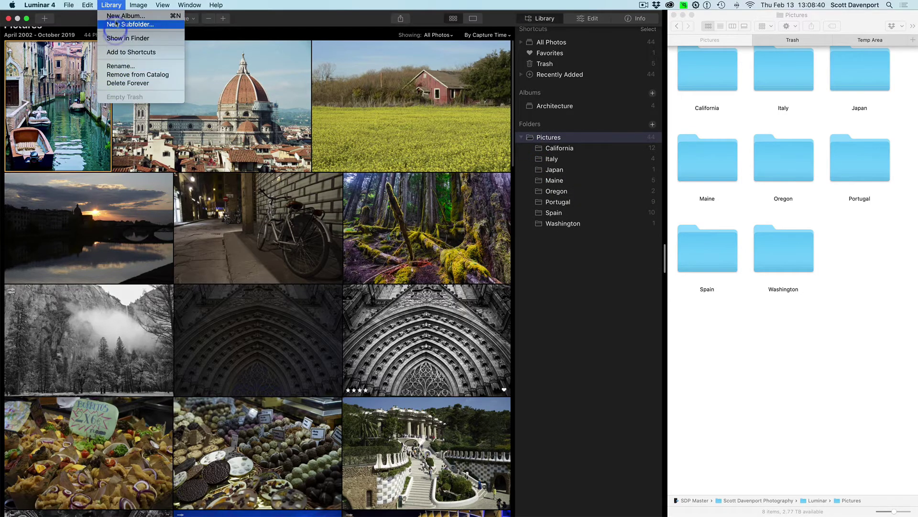
pyautogui.click(115, 66)
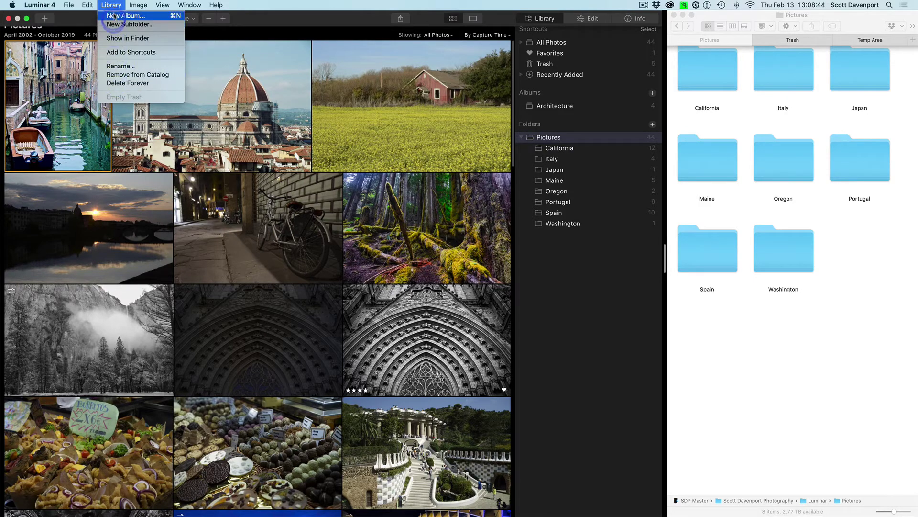
pyautogui.click(133, 5)
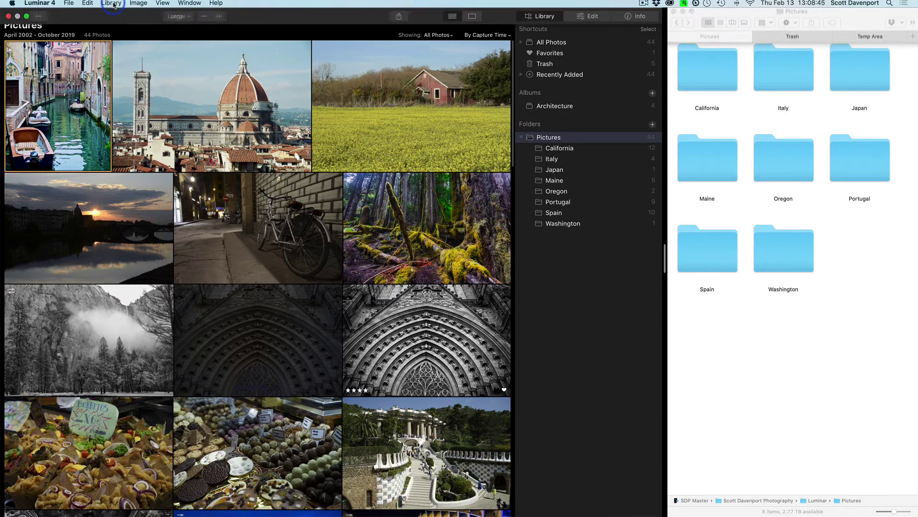
pyautogui.click(138, 4)
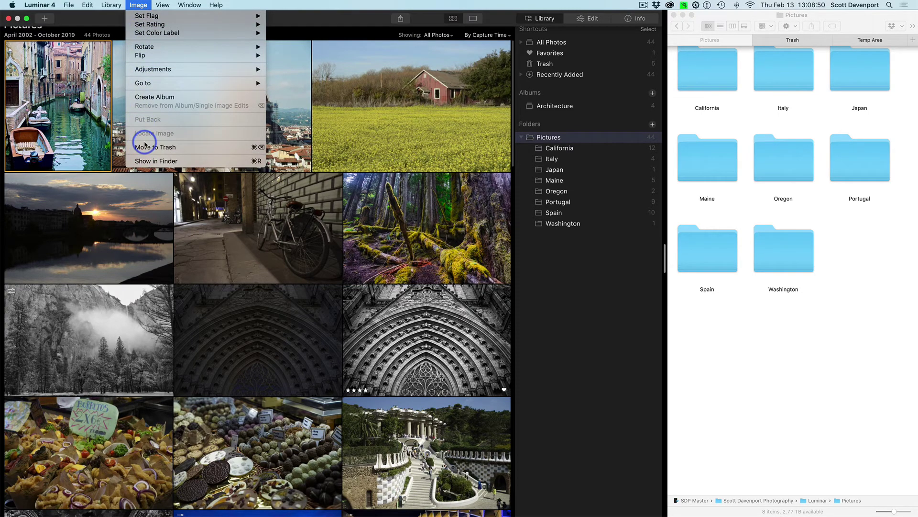
pyautogui.click(154, 225)
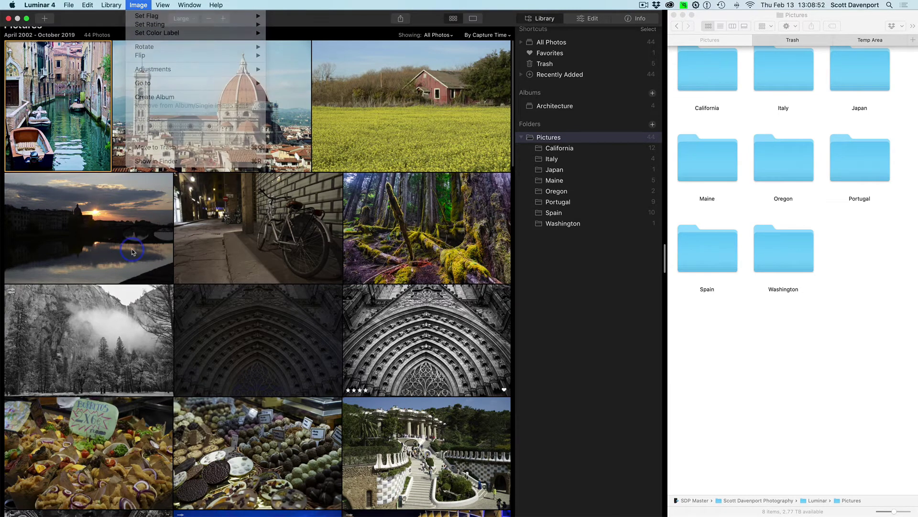
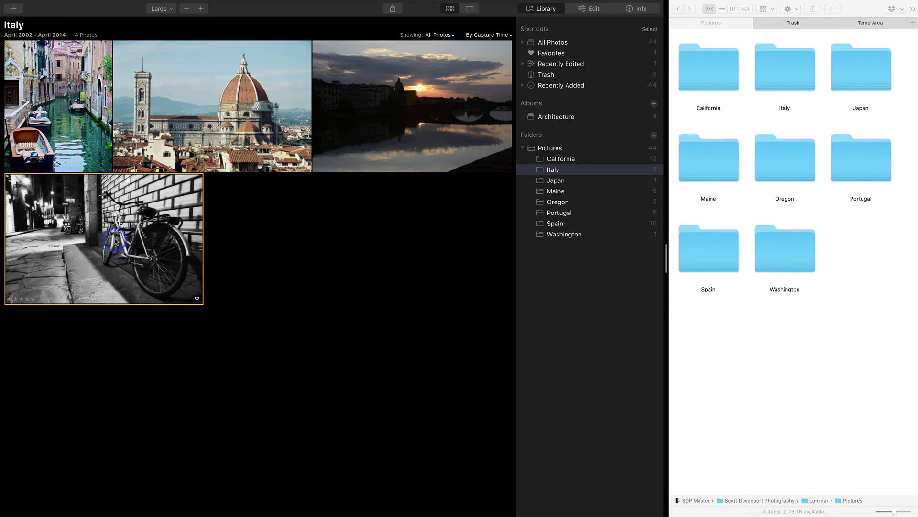
# Move the black-and-white bicycle photo from the Italy folder to Luminar's Trash and open that Trash.
pyautogui.rightClick(116, 243)
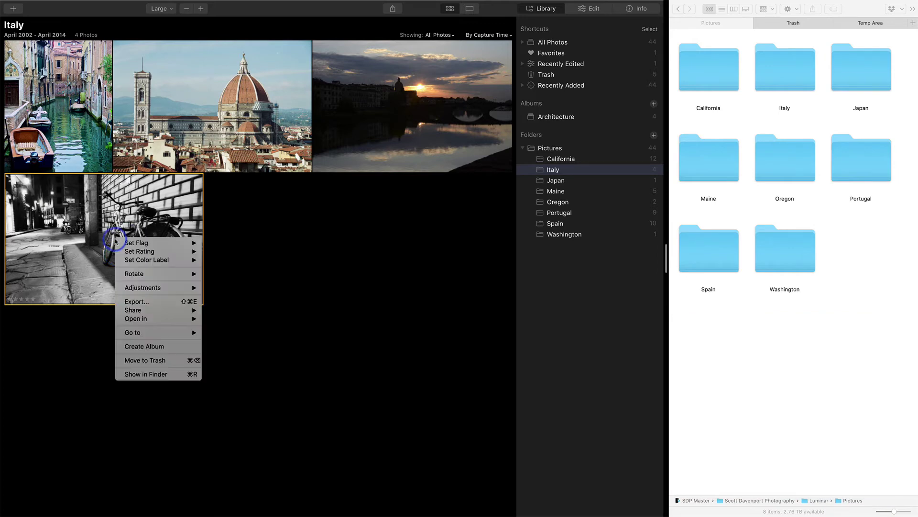
pyautogui.click(146, 362)
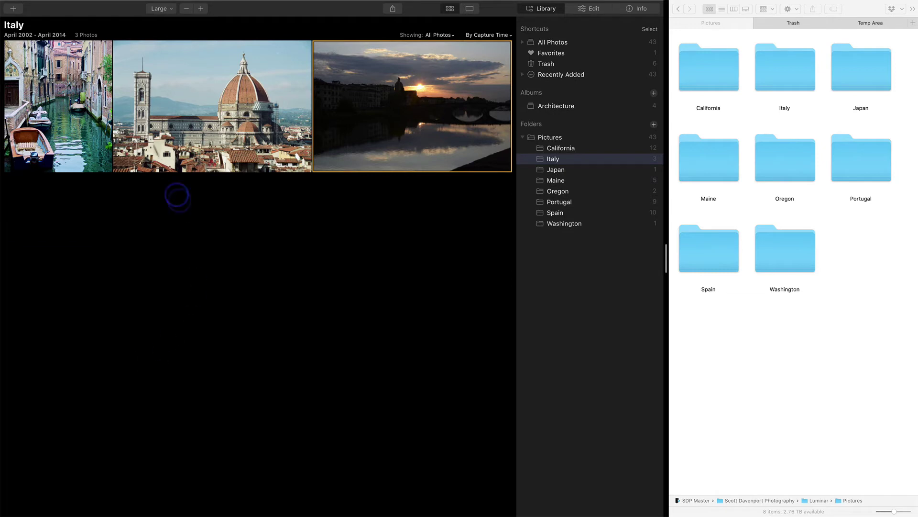
pyautogui.click(138, 5)
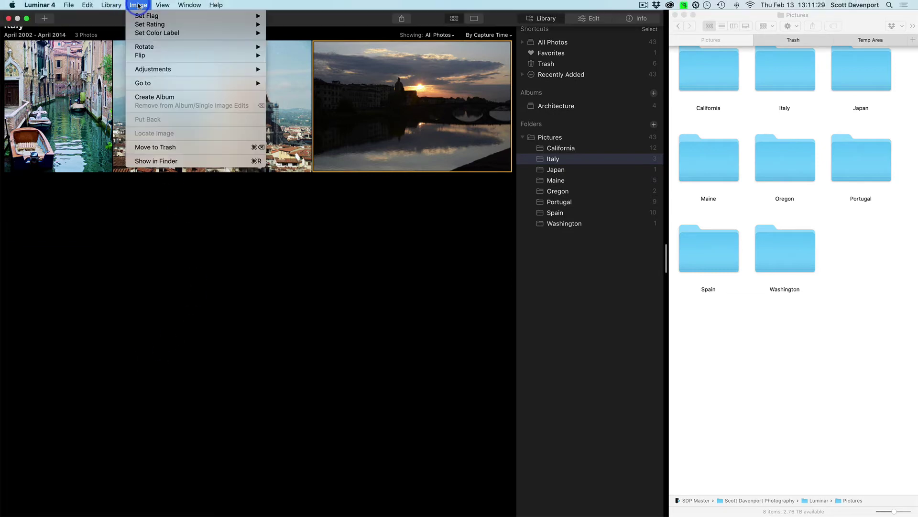
pyautogui.click(191, 242)
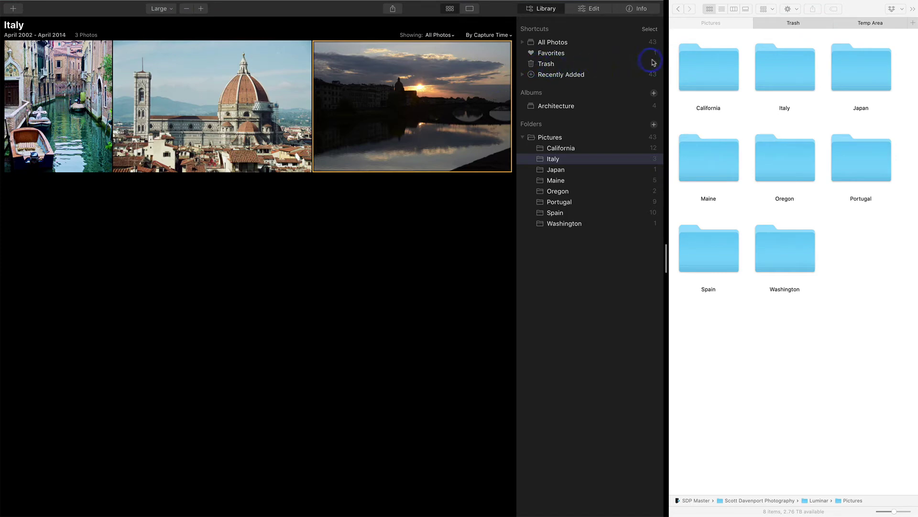
pyautogui.click(560, 64)
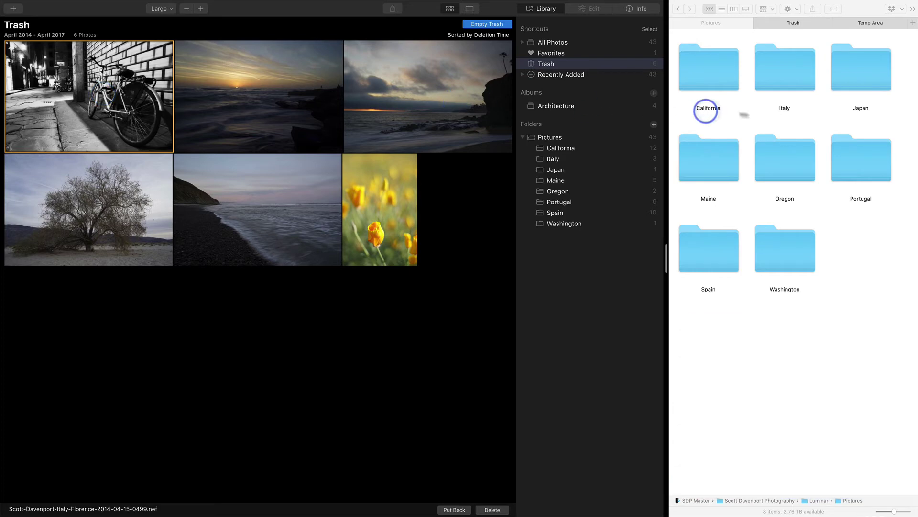
# Switch to Finder, open the Italy folder in Pictures, and look for the bicycle photo's original file.
pyautogui.doubleClick(790, 70)
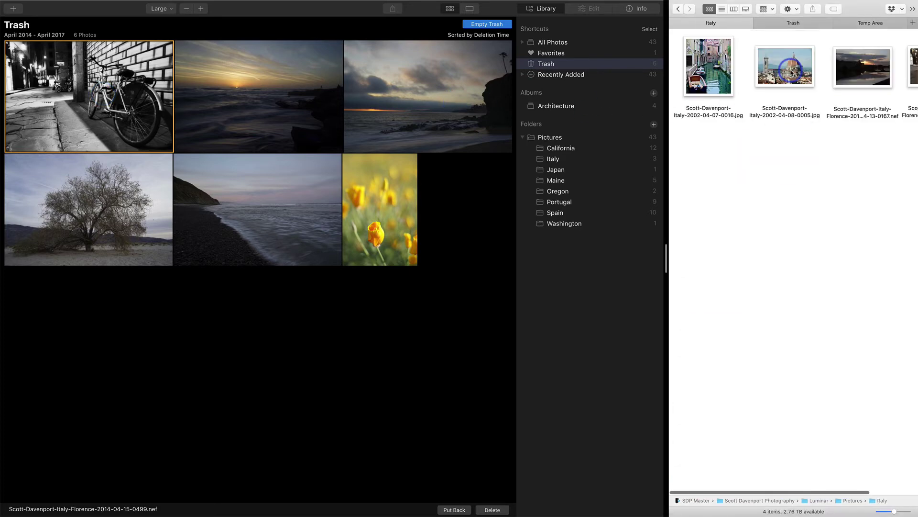
pyautogui.hscroll(3, 799, 77)
pyautogui.hscroll(3, 805, 81)
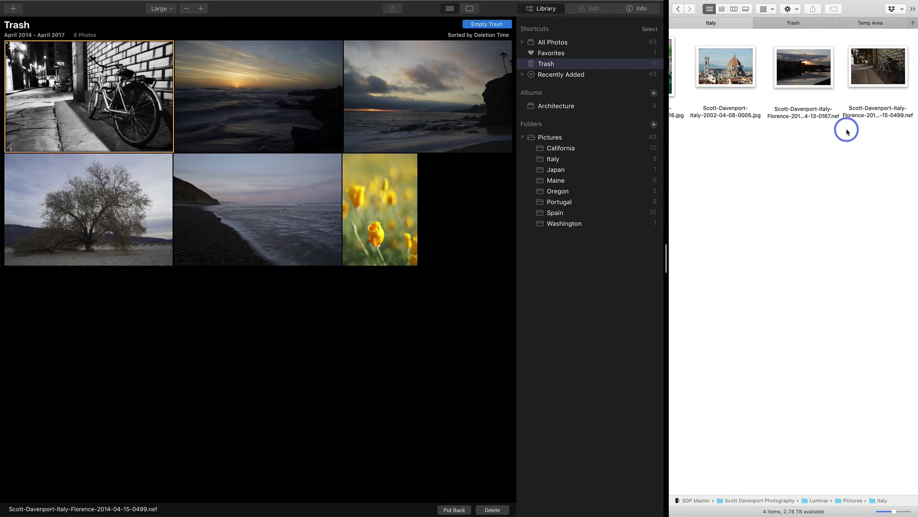
pyautogui.hscroll(-6, 847, 132)
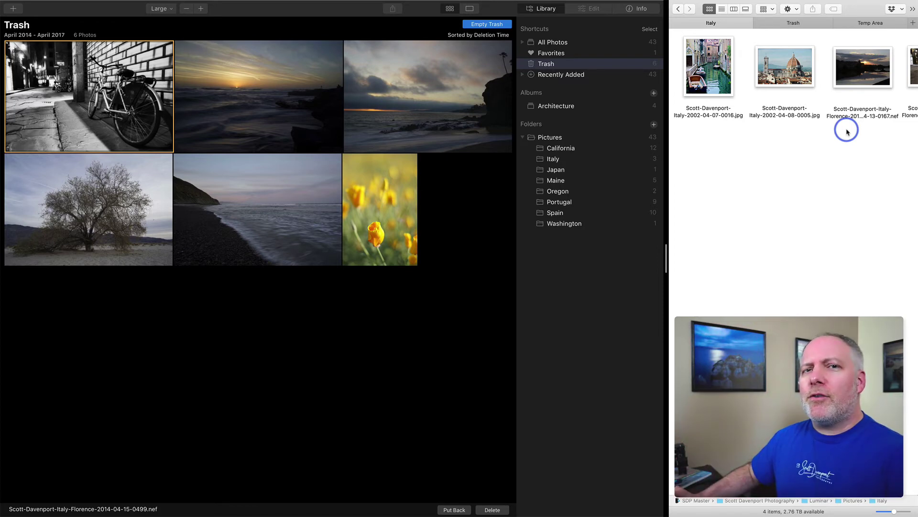
# Check Italy in the Luminar library, put the bicycle photo back from Luminar's Trash, and show the Italy folder again.
pyautogui.click(553, 159)
pyautogui.click(553, 160)
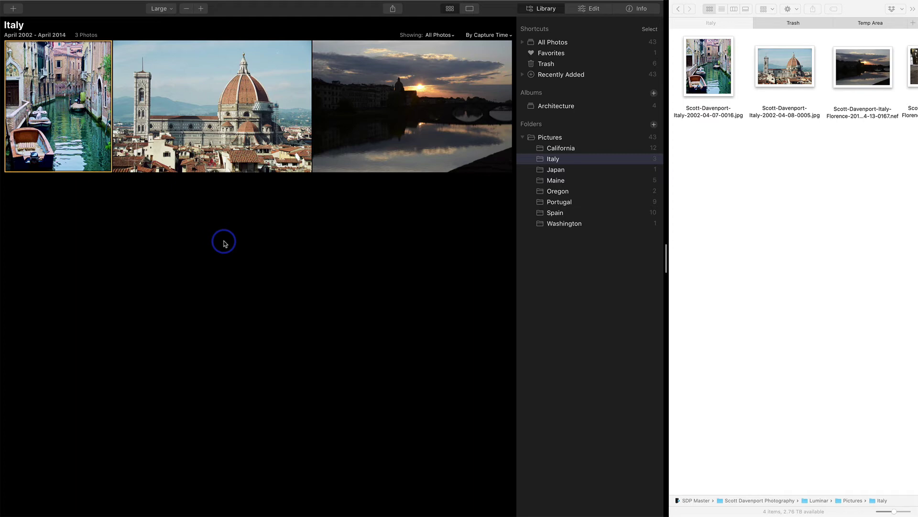
pyautogui.click(546, 63)
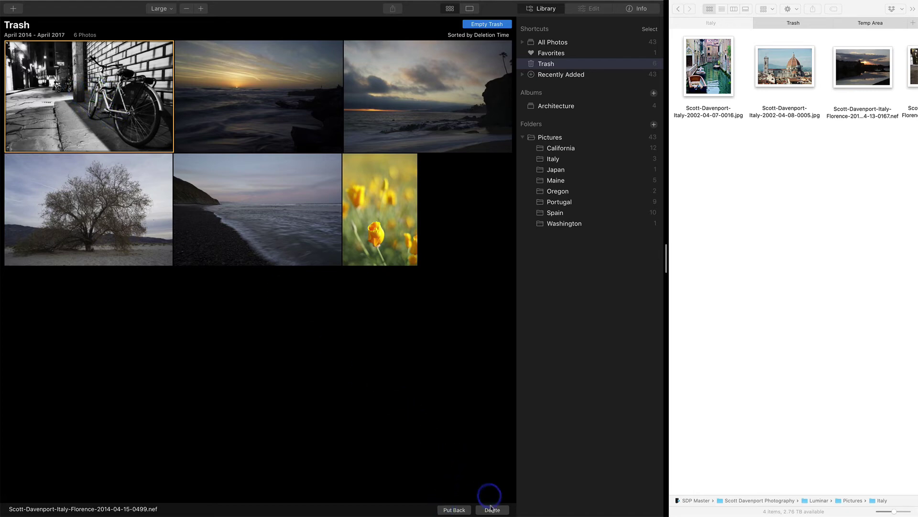
pyautogui.click(445, 510)
pyautogui.click(555, 172)
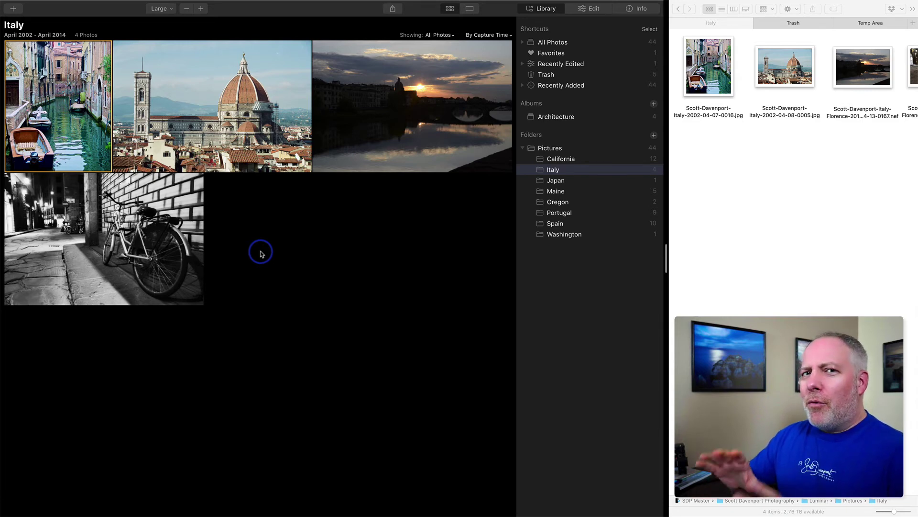
# Check the bicycle file in Finder's Italy folder, and move that photo to Luminar's Trash once more.
pyautogui.hscroll(5, 769, 143)
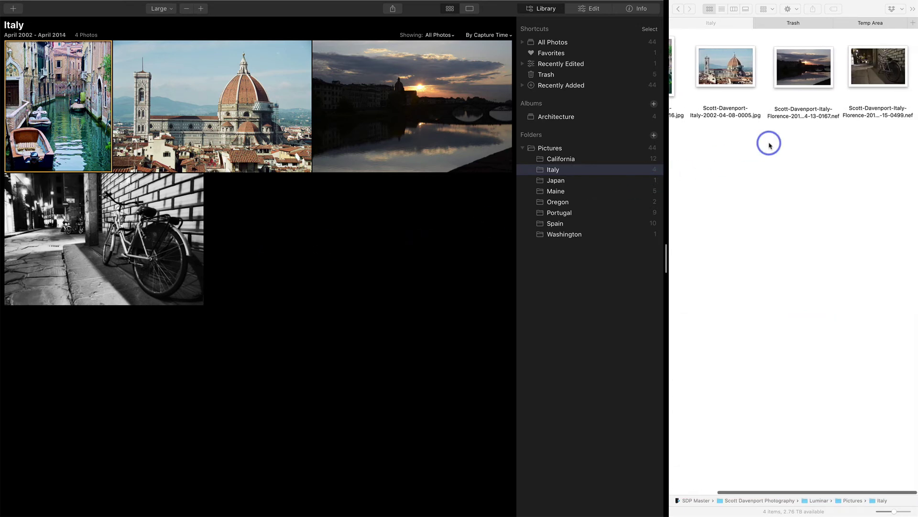
pyautogui.click(134, 228)
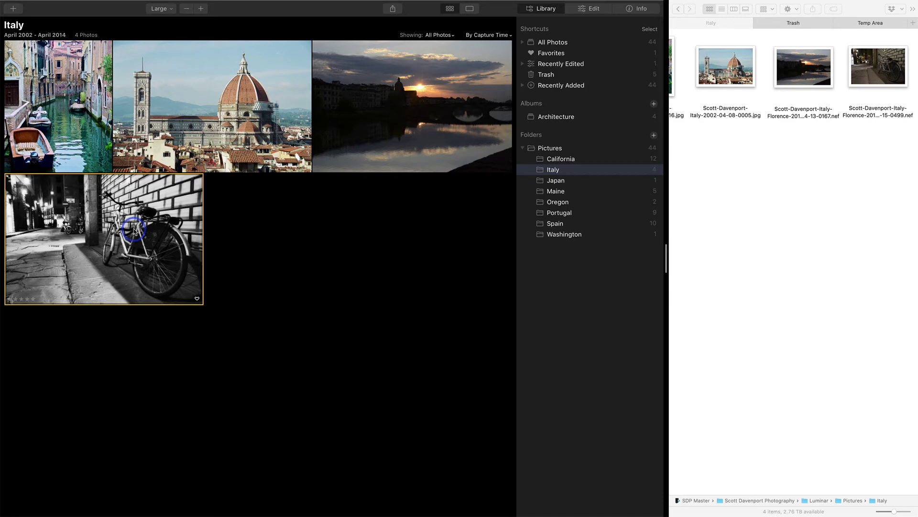
pyautogui.rightClick(134, 229)
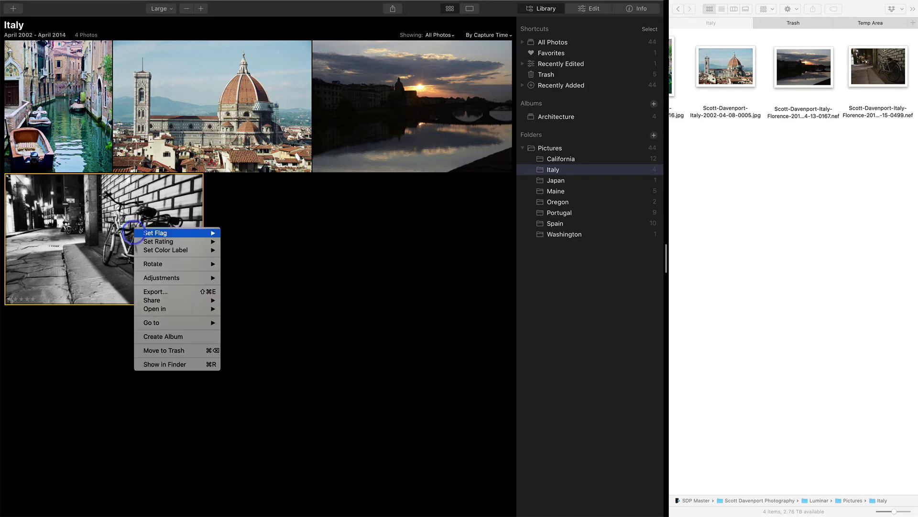
pyautogui.click(145, 353)
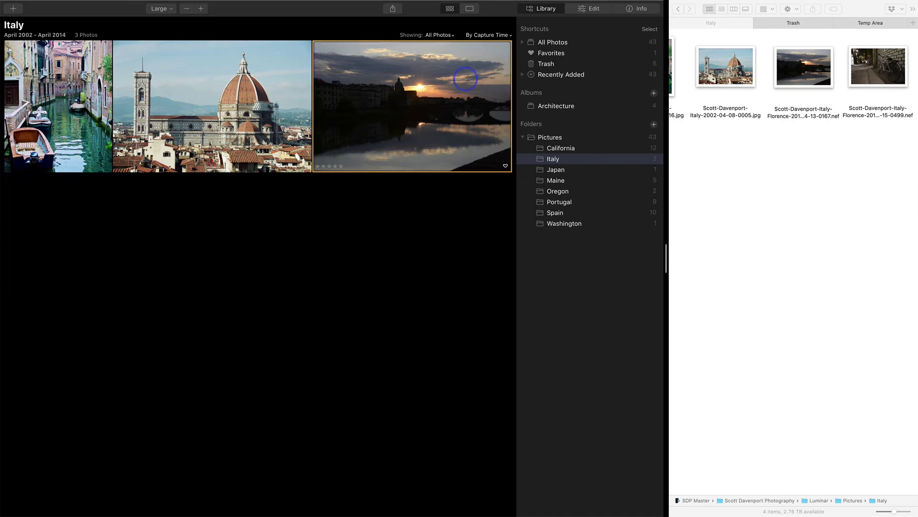
# Delete the bicycle photo from Luminar's Trash, sending its original file to the system Trash.
pyautogui.click(544, 66)
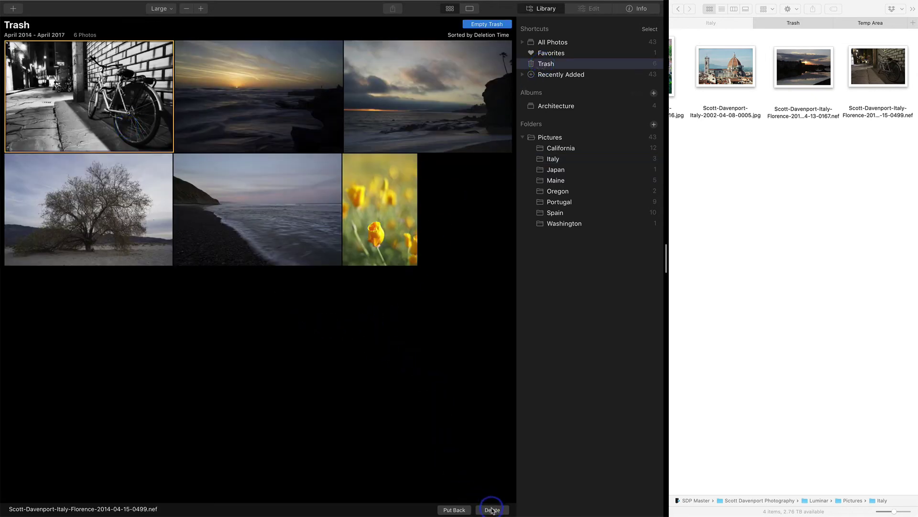
pyautogui.rightClick(100, 113)
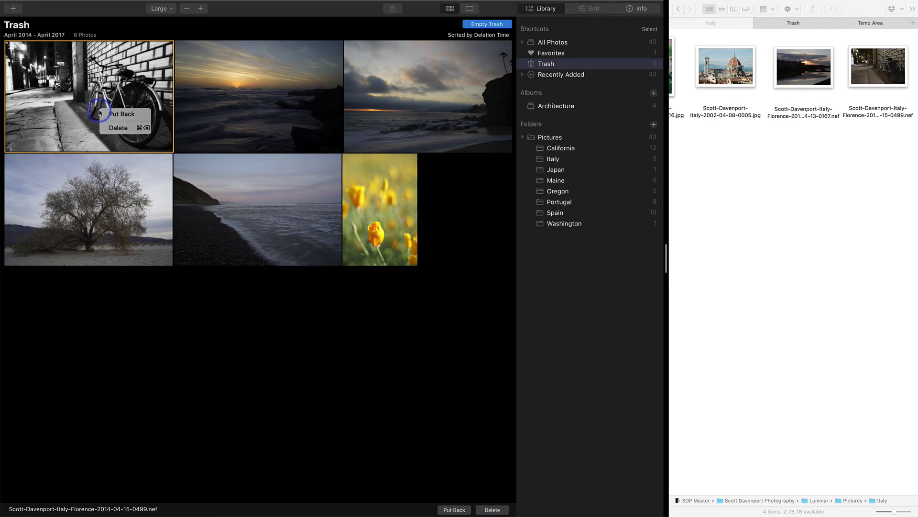
pyautogui.click(123, 129)
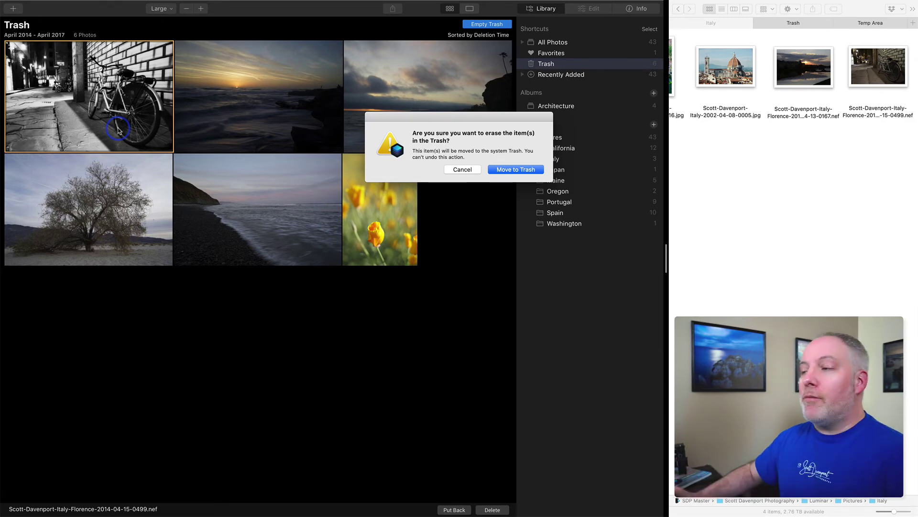
pyautogui.click(494, 170)
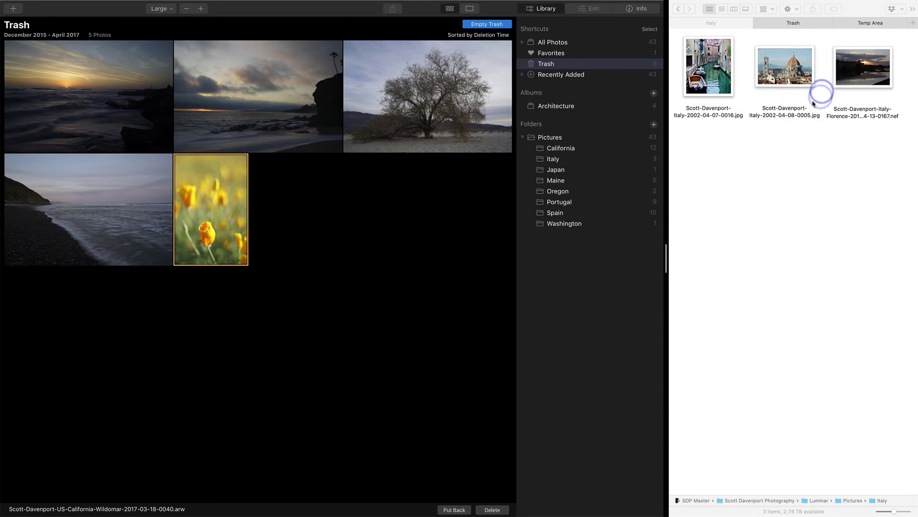
# Restore the bicycle photo from the Finder Trash to the Italy folder and show Italy in the Luminar library.
pyautogui.click(799, 23)
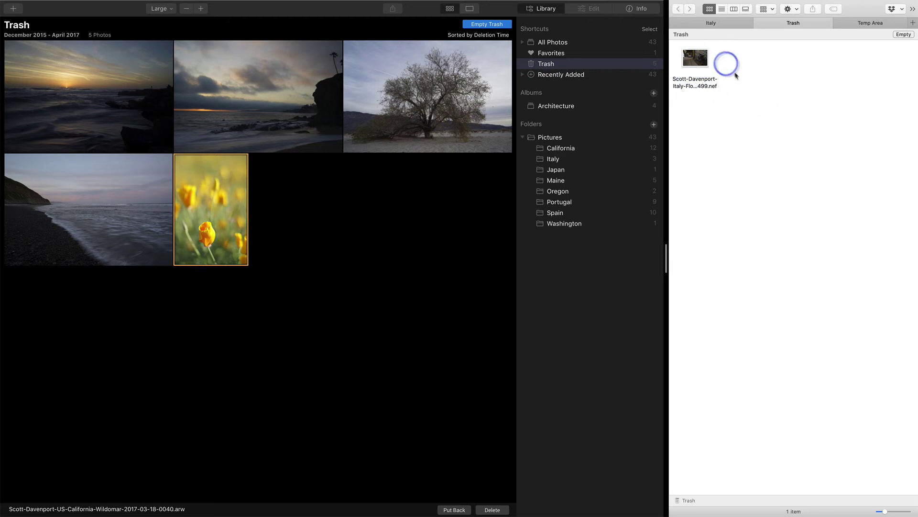
pyautogui.click(696, 61)
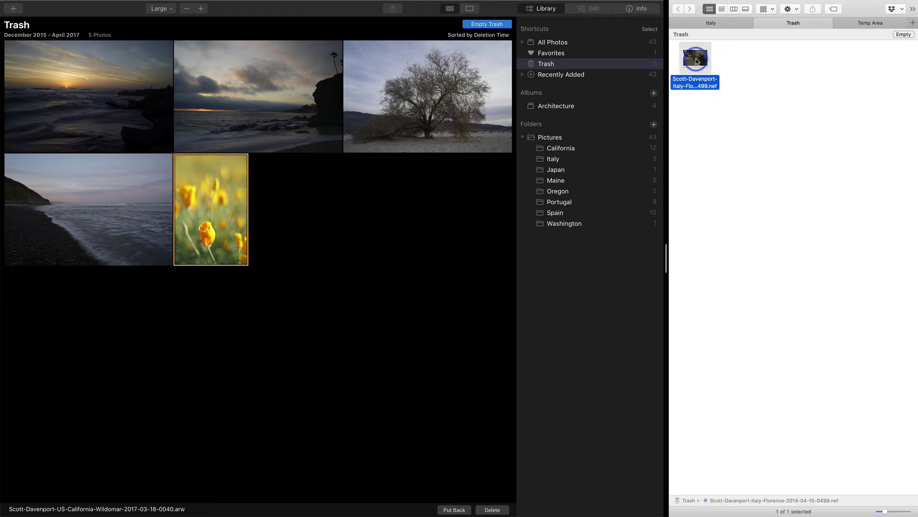
pyautogui.moveTo(695, 61); pyautogui.dragTo(778, 183)
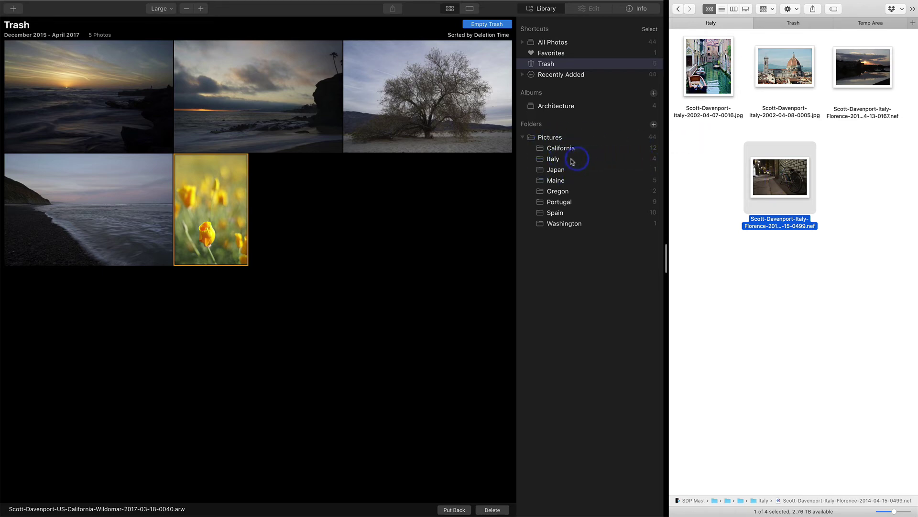
pyautogui.click(557, 160)
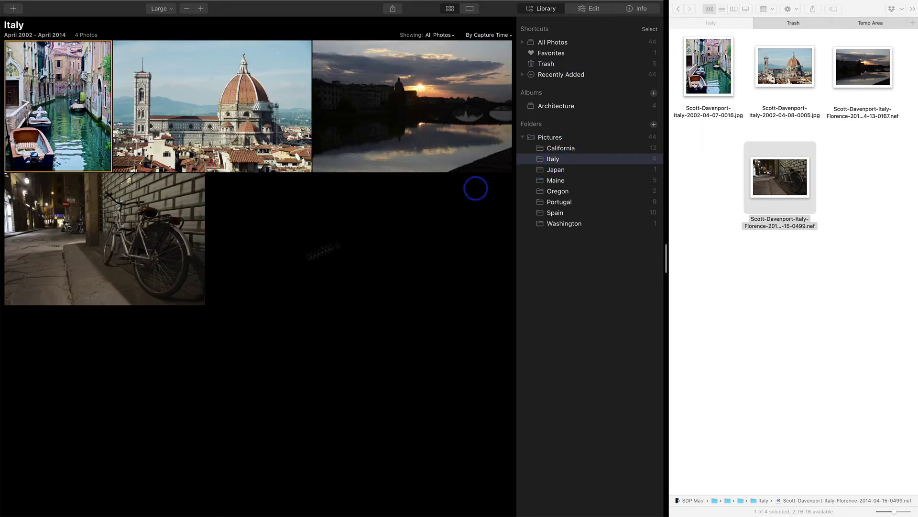